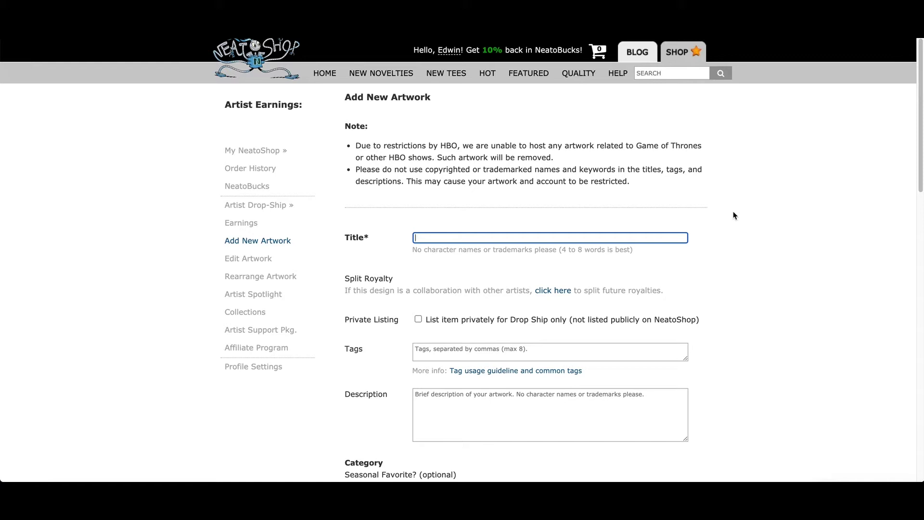
Title the artwork "5th Grade Teacher For Life" and tag it teacher, education, give, student, school, elementary, life, study.
{"action": "type", "text": "5th Grade Teacher For Life"}
{"action": "scroll", "coordinate": [839, 192], "scroll_direction": "down", "scroll_amount": 2}
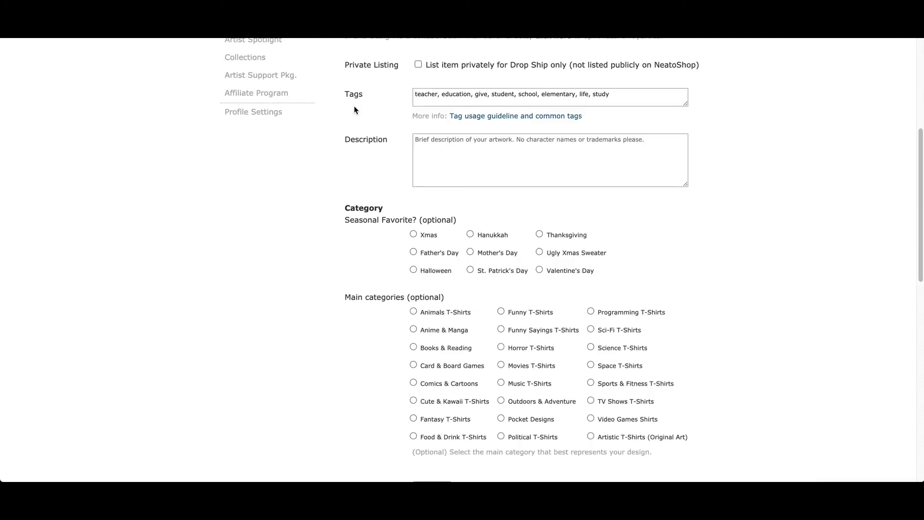
Add the artwork description "This design is for anyone that loves to teach 5th grade!".
{"action": "left_click", "coordinate": [423, 148]}
{"action": "scroll", "coordinate": [385, 121], "scroll_direction": "down", "scroll_amount": 3}
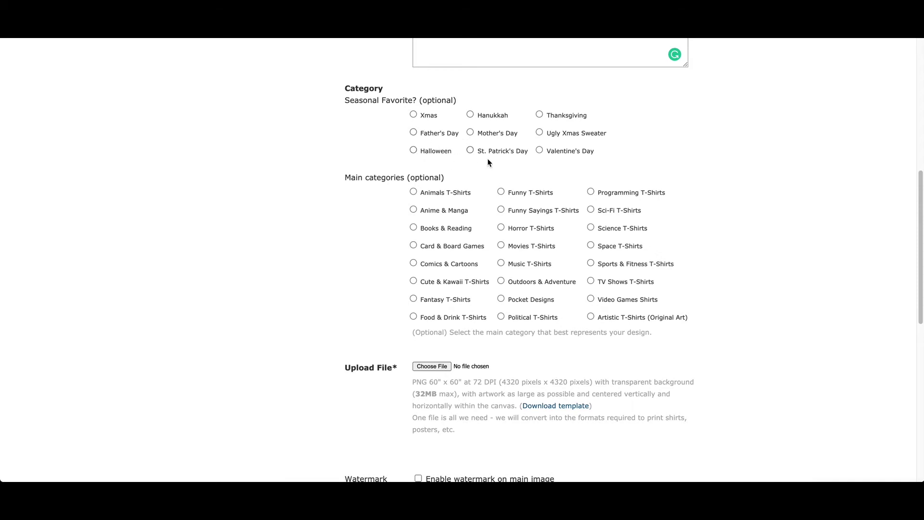
Set the main category to Artistic T-Shirts (Original Art) and upload the pink elephant artwork that meets the listed file requirements.
{"action": "scroll", "coordinate": [488, 161], "scroll_direction": "down", "scroll_amount": 2}
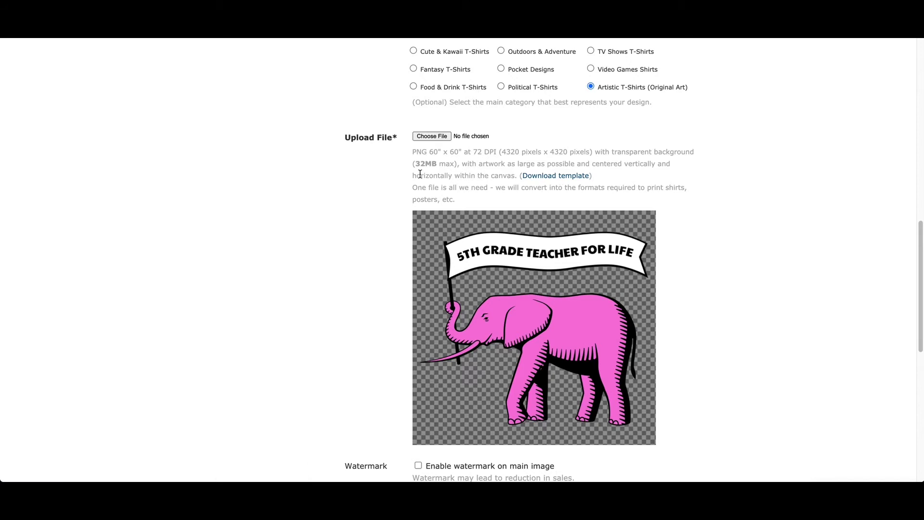
{"action": "left_click_drag", "start_coordinate": [413, 152], "coordinate": [472, 200]}
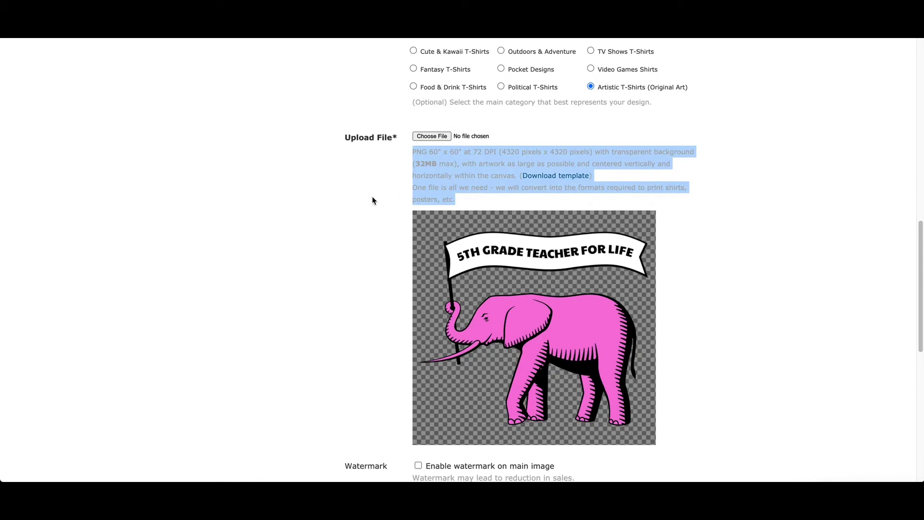
Enable the watermark on the main image of the artwork.
{"action": "scroll", "coordinate": [372, 201], "scroll_direction": "down", "scroll_amount": 5}
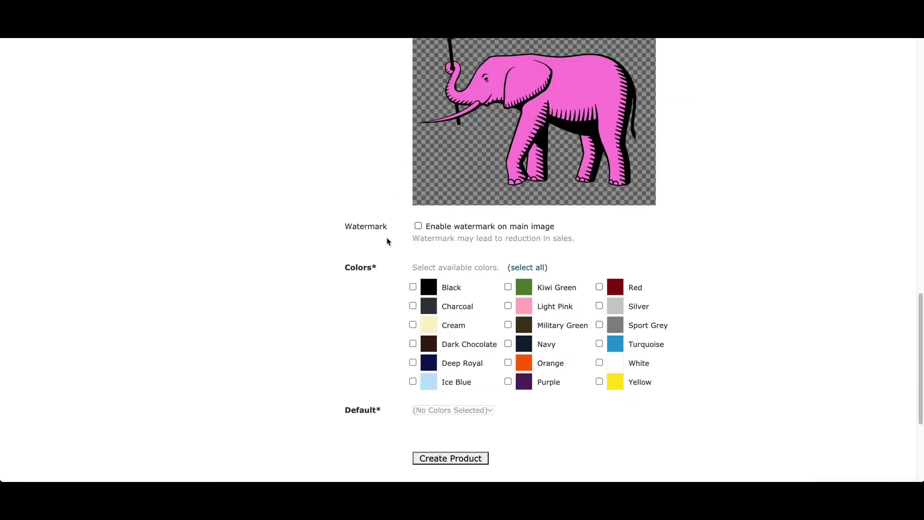
{"action": "left_click", "coordinate": [418, 227]}
Make the design available in Black, Charcoal, Deep Royal and Navy, and create the product.
{"action": "scroll", "coordinate": [385, 206], "scroll_direction": "down", "scroll_amount": 2}
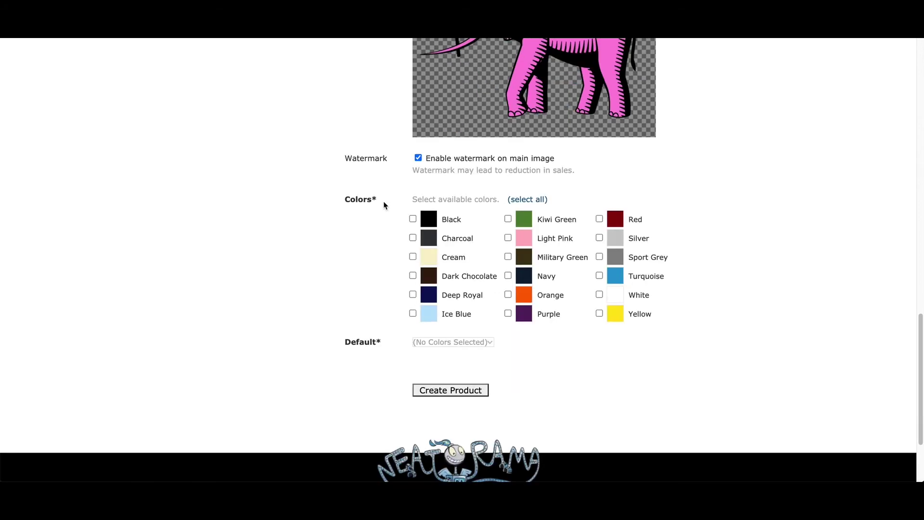
{"action": "left_click", "coordinate": [412, 219]}
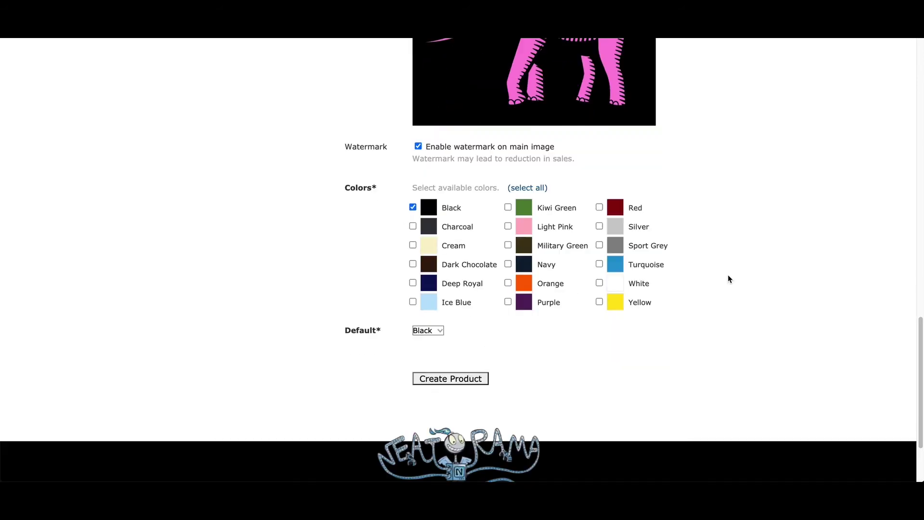
{"action": "left_click", "coordinate": [412, 226]}
{"action": "left_click", "coordinate": [413, 285]}
{"action": "left_click", "coordinate": [507, 264]}
{"action": "left_click", "coordinate": [450, 379]}
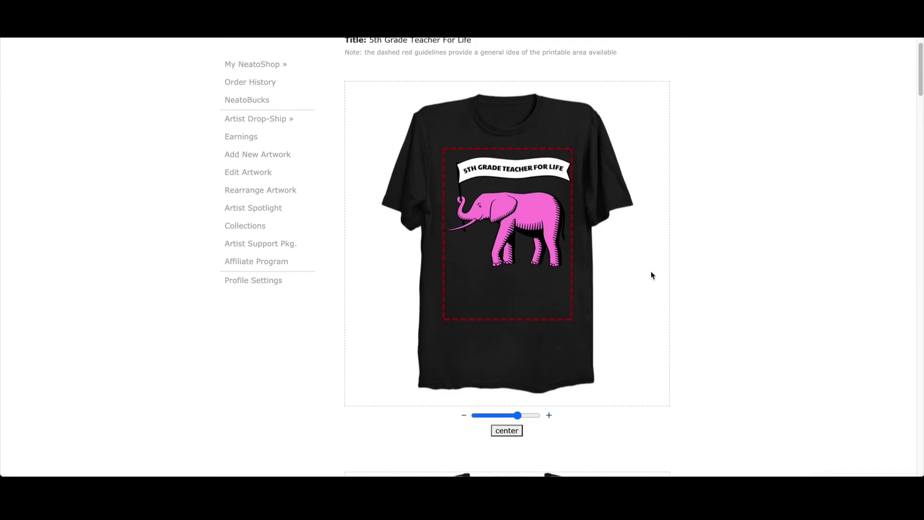
Scale down the artwork on the T-shirt mockup and place it near the middle, slightly lower within the printable area.
{"action": "scroll", "coordinate": [651, 272], "scroll_direction": "down", "scroll_amount": 1}
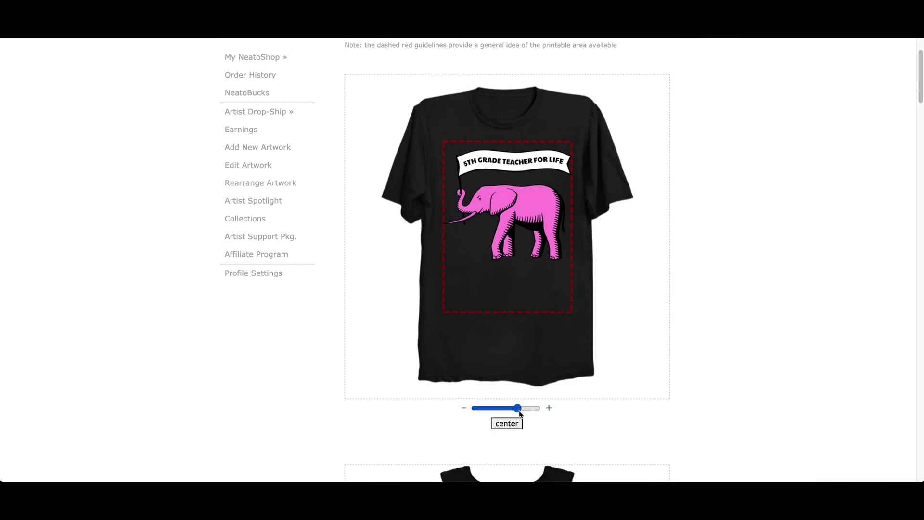
{"action": "left_click_drag", "start_coordinate": [517, 408], "coordinate": [491, 413]}
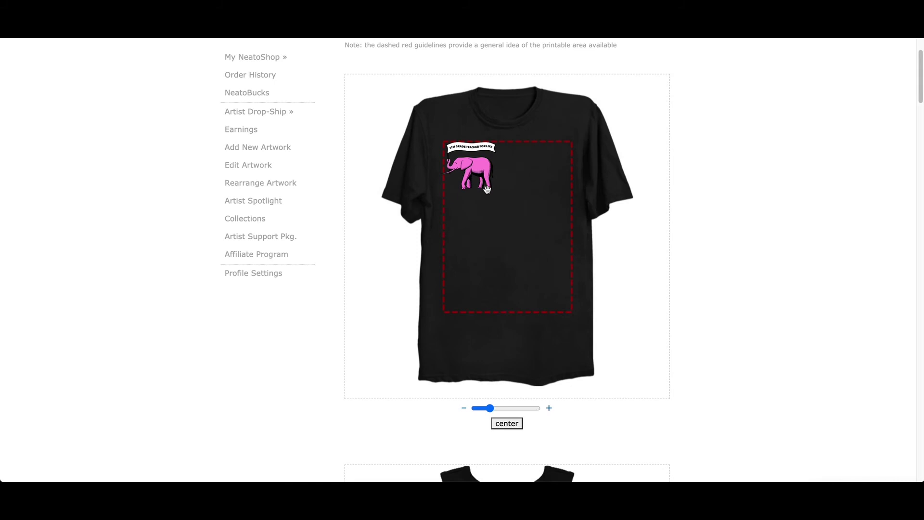
{"action": "mouse_move", "coordinate": [492, 409]}
{"action": "left_mouse_down"}
{"action": "mouse_move", "coordinate": [521, 408]}
{"action": "mouse_move", "coordinate": [510, 408]}
{"action": "left_mouse_up"}
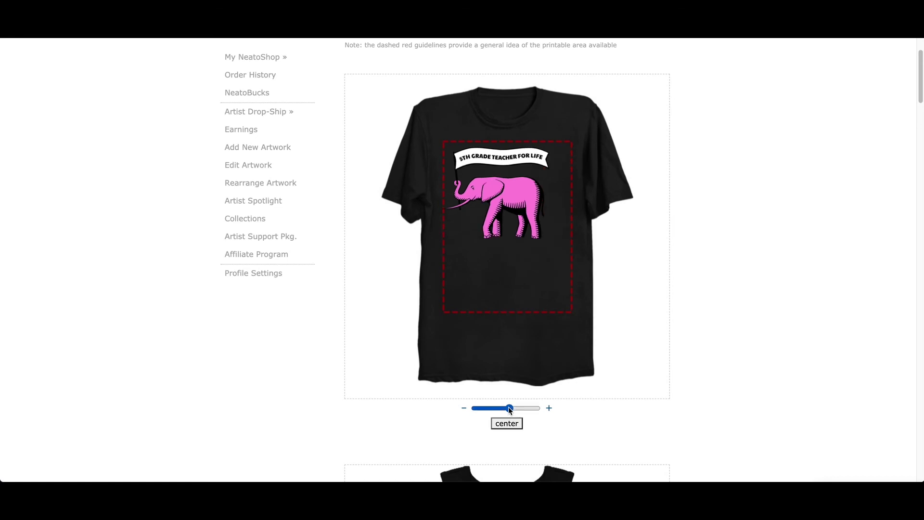
{"action": "left_click", "coordinate": [514, 423]}
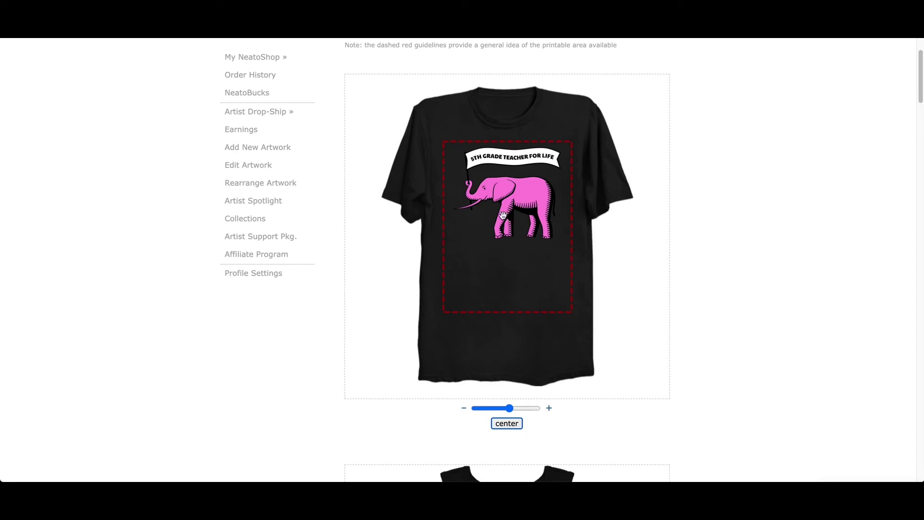
{"action": "left_click_drag", "start_coordinate": [532, 214], "coordinate": [538, 222]}
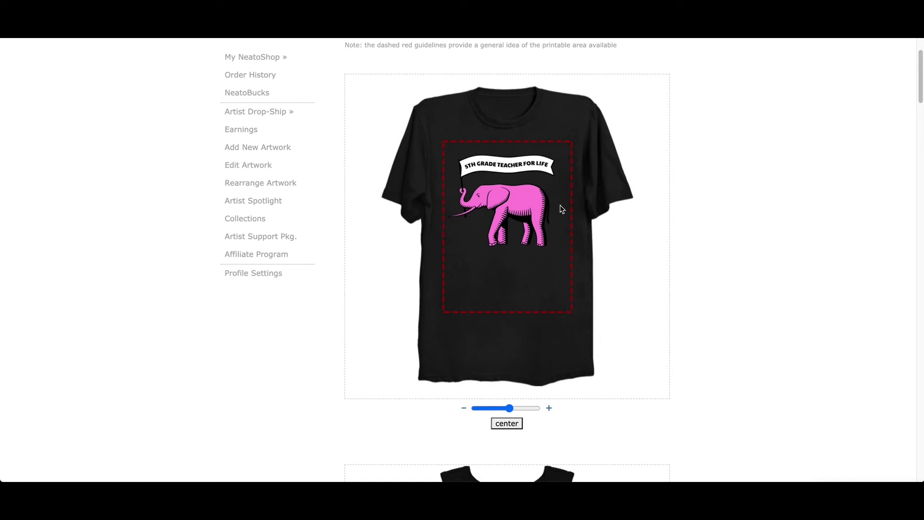
Move the artwork slightly lower on the tank top mockup and reduce its size a little within the printable area.
{"action": "scroll", "coordinate": [552, 235], "scroll_direction": "down", "scroll_amount": 5}
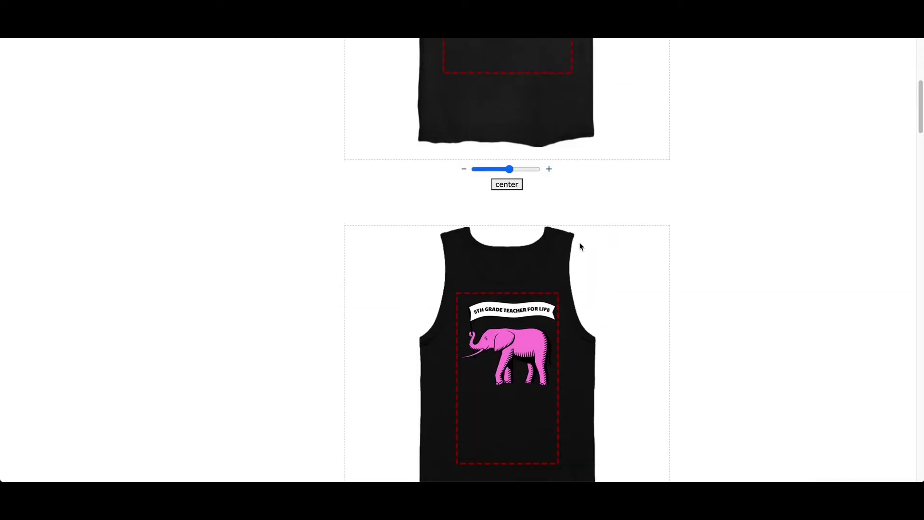
{"action": "scroll", "coordinate": [637, 247], "scroll_direction": "down", "scroll_amount": 2}
{"action": "left_click_drag", "start_coordinate": [521, 264], "coordinate": [517, 269]}
{"action": "scroll", "coordinate": [658, 271], "scroll_direction": "down", "scroll_amount": 1}
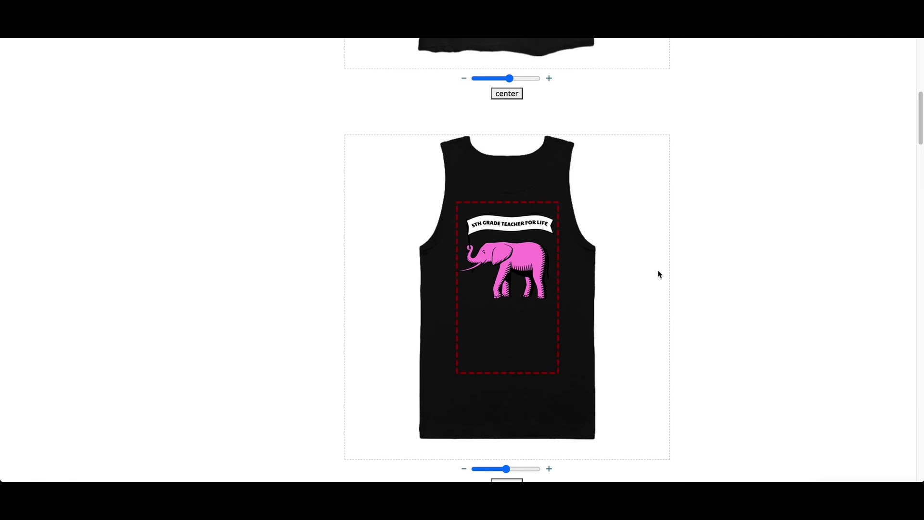
{"action": "scroll", "coordinate": [658, 274], "scroll_direction": "down", "scroll_amount": 1}
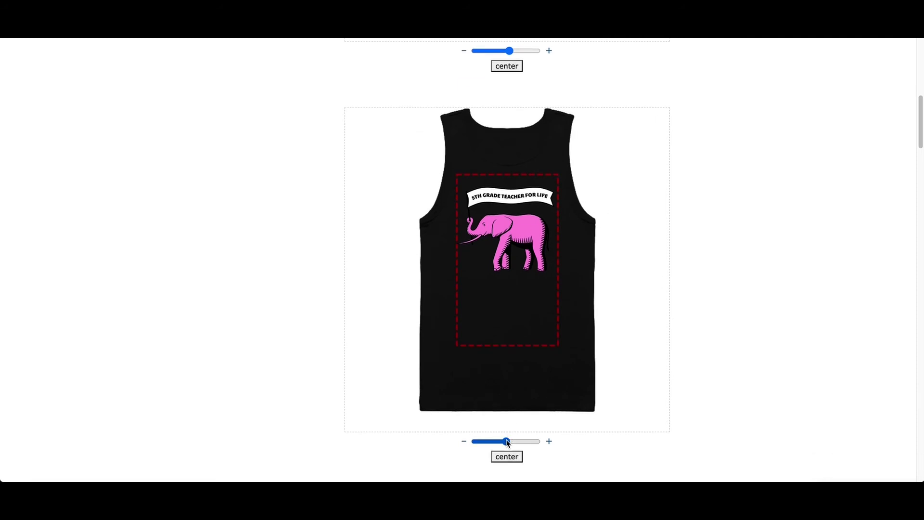
{"action": "left_click_drag", "start_coordinate": [503, 438], "coordinate": [501, 439]}
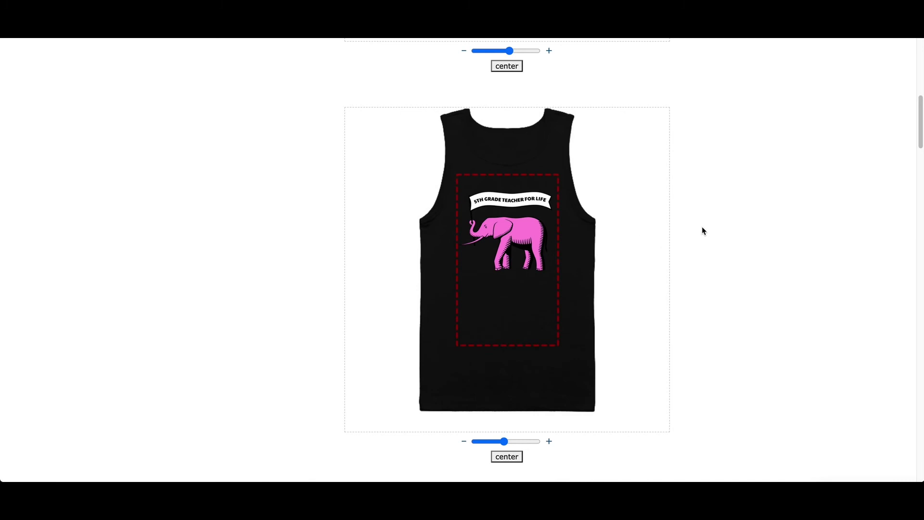
Adjust the artwork's size and position on the remaining product mockups down to the last one, and save the print preview.
{"action": "scroll", "coordinate": [701, 232], "scroll_direction": "down", "scroll_amount": 8}
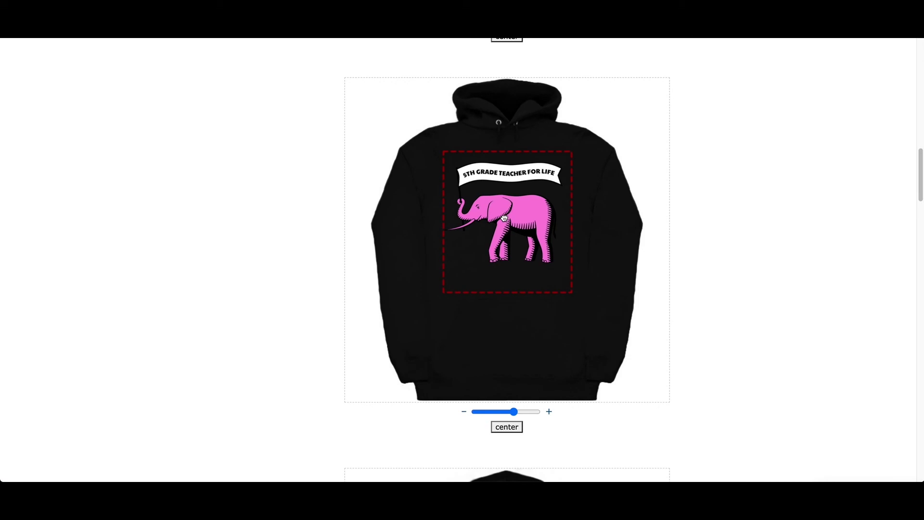
{"action": "scroll", "coordinate": [530, 313], "scroll_direction": "down", "scroll_amount": 15}
{"action": "scroll", "coordinate": [530, 289], "scroll_direction": "down", "scroll_amount": 14}
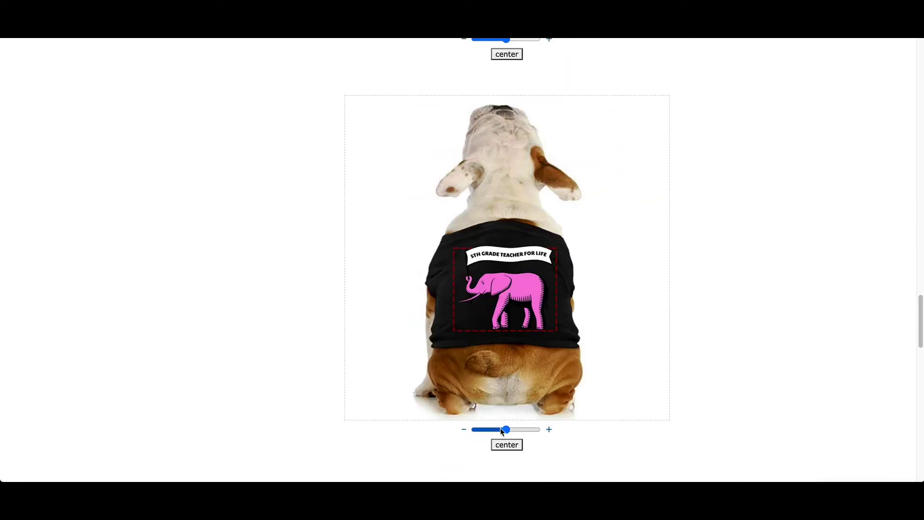
{"action": "left_click_drag", "start_coordinate": [519, 236], "coordinate": [522, 237]}
{"action": "scroll", "coordinate": [519, 288], "scroll_direction": "down", "scroll_amount": 7}
{"action": "left_click_drag", "start_coordinate": [512, 449], "coordinate": [506, 450]}
{"action": "left_click_drag", "start_coordinate": [502, 295], "coordinate": [510, 316]}
{"action": "left_click_drag", "start_coordinate": [509, 450], "coordinate": [517, 450]}
{"action": "left_click_drag", "start_coordinate": [514, 310], "coordinate": [509, 308]}
{"action": "scroll", "coordinate": [509, 308], "scroll_direction": "down", "scroll_amount": 4}
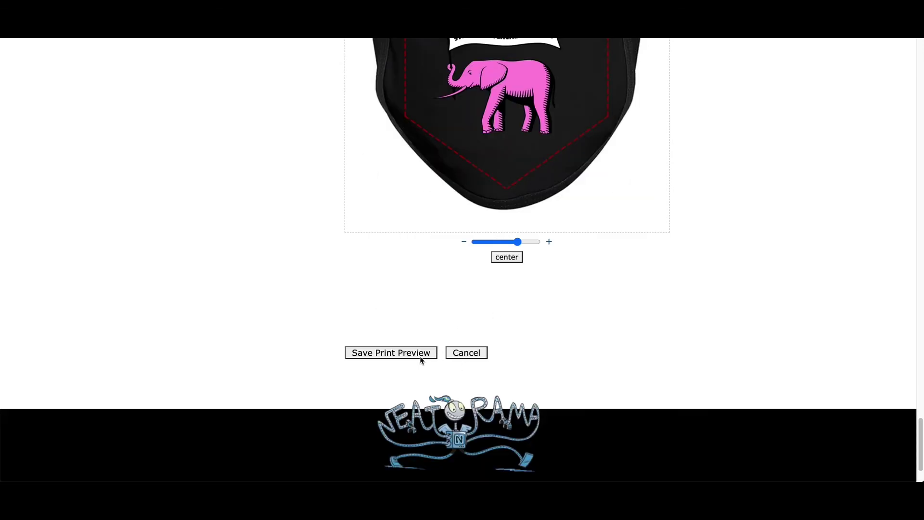
{"action": "left_click", "coordinate": [391, 352]}
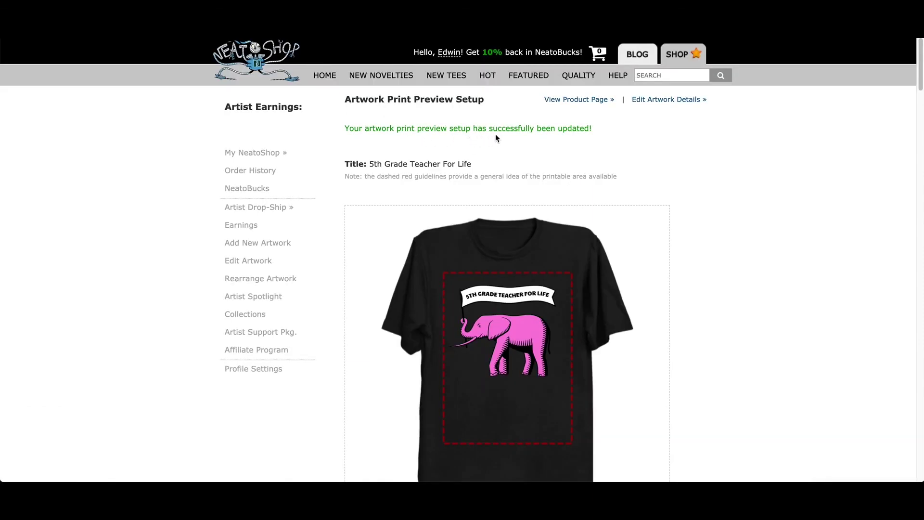
Review the saved artwork details, including watermark and colors, and open the design's public product page.
{"action": "left_click", "coordinate": [678, 105]}
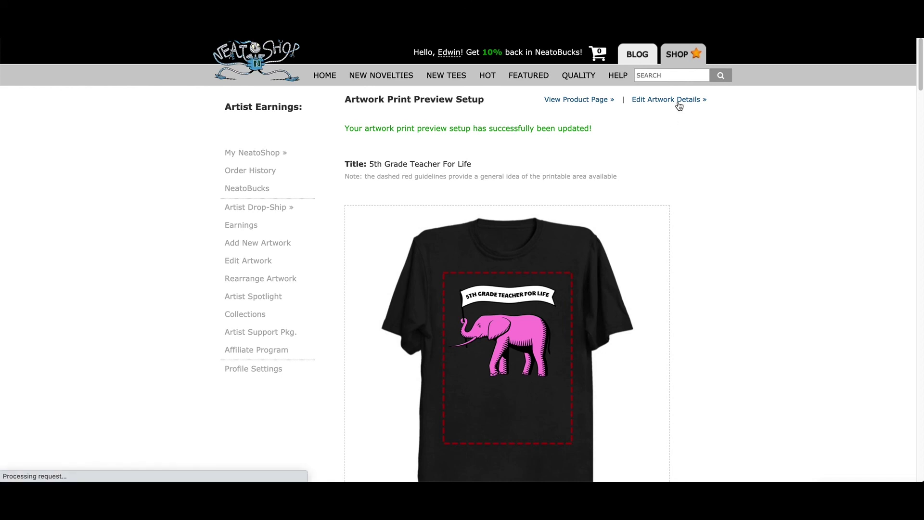
{"action": "scroll", "coordinate": [770, 238], "scroll_direction": "down", "scroll_amount": 6}
{"action": "scroll", "coordinate": [756, 245], "scroll_direction": "down", "scroll_amount": 5}
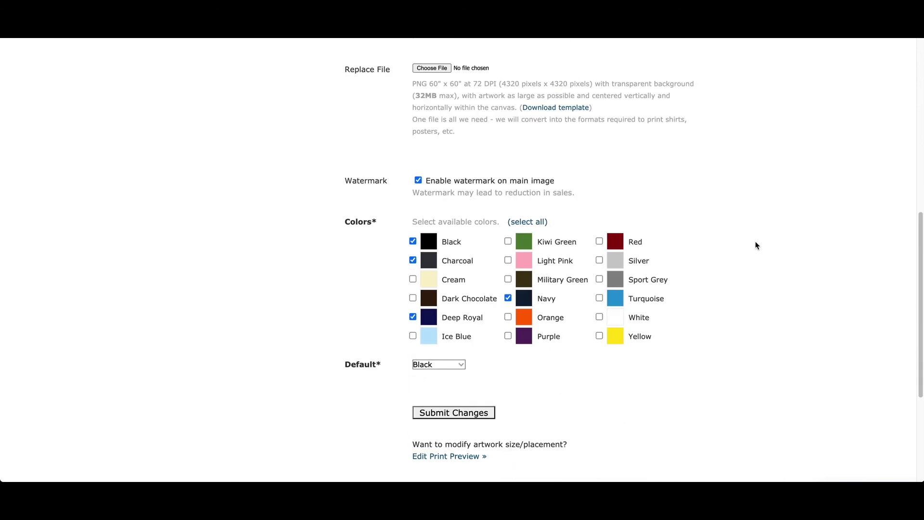
{"action": "left_click", "coordinate": [474, 330]}
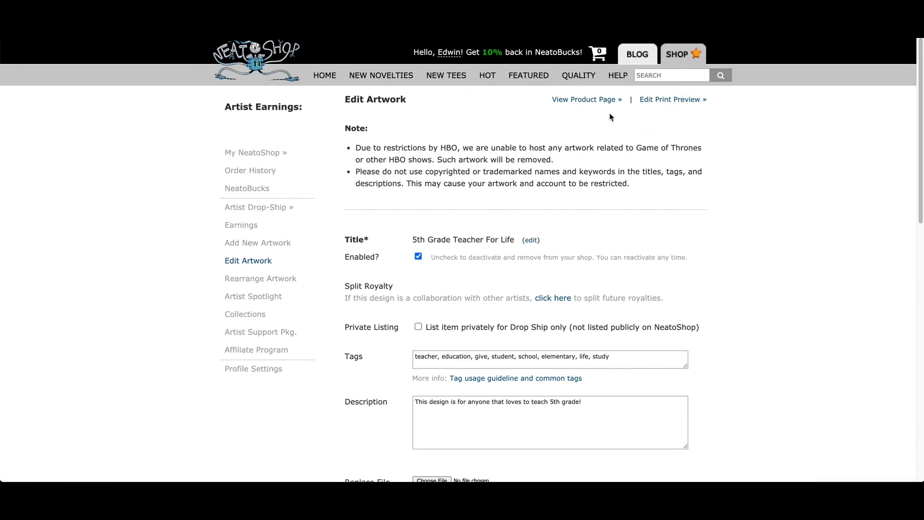
{"action": "left_click", "coordinate": [597, 100]}
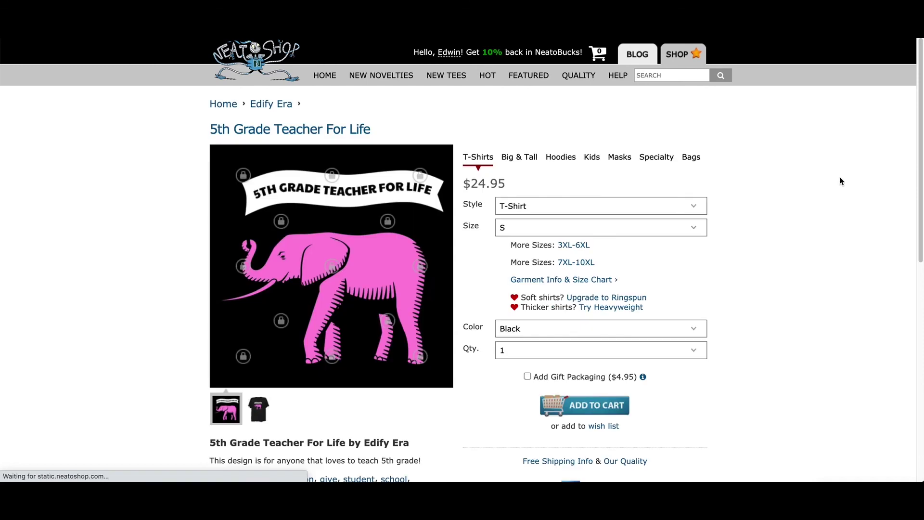